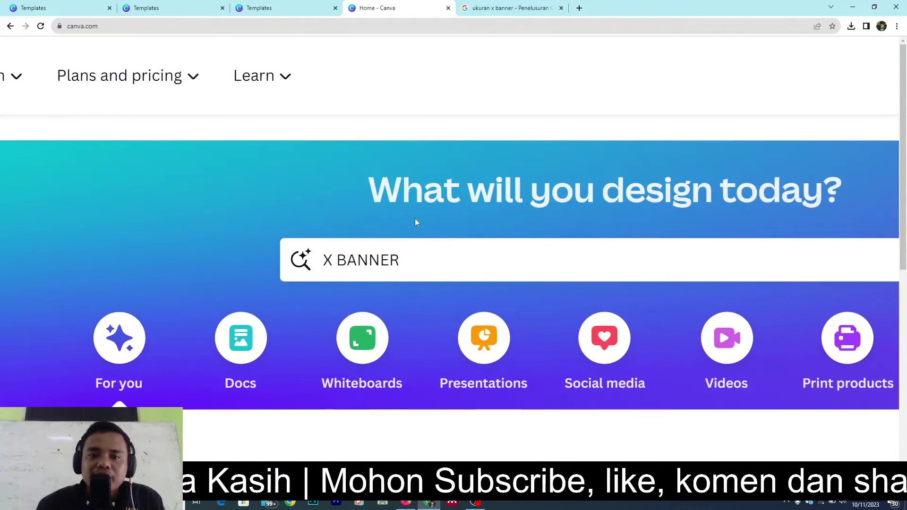
Search the template library for "X BANNER".
left_click_drag(414, 263, 283, 257)
type("X BANN")
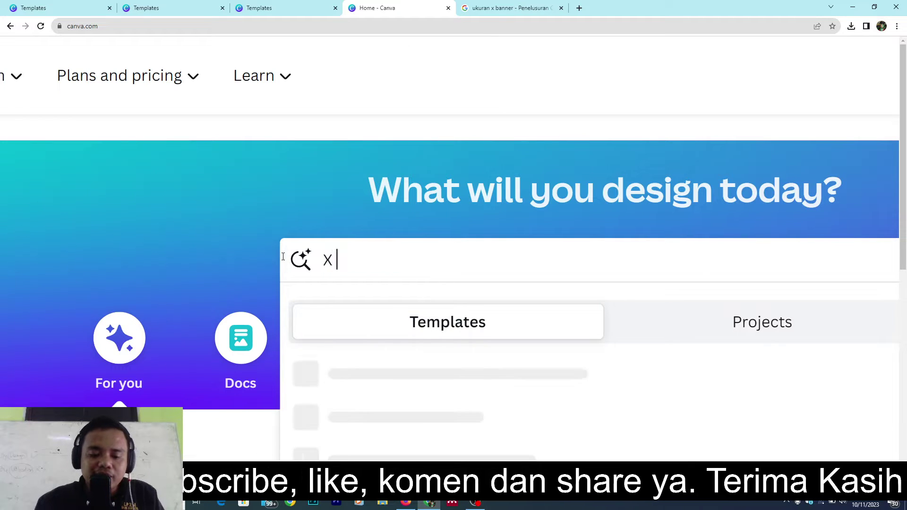
type("ER")
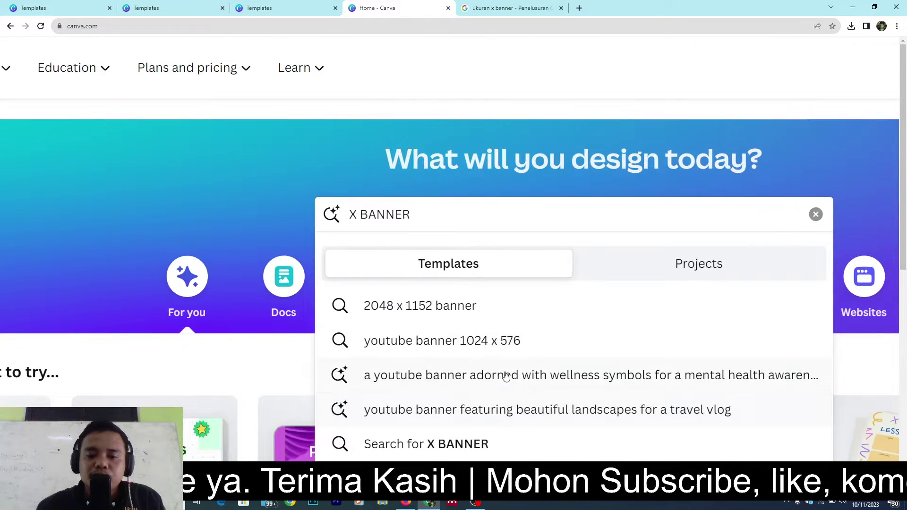
key("Return")
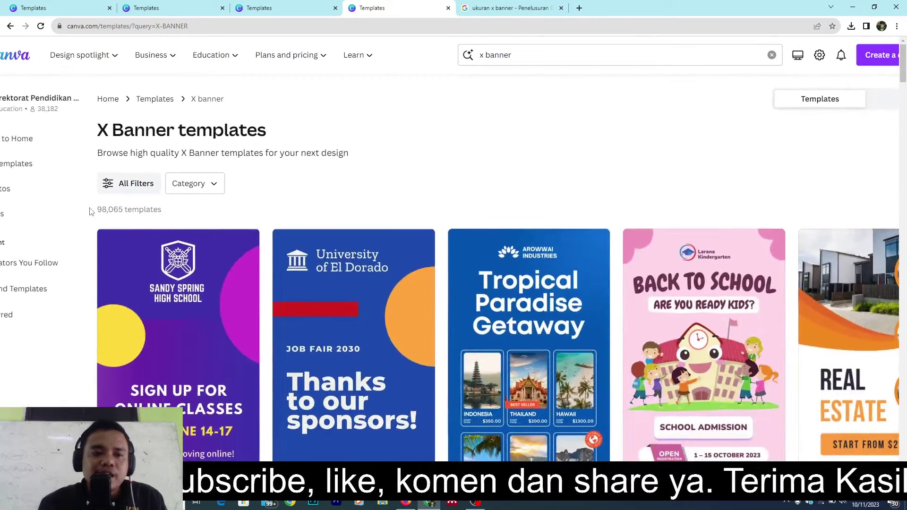
Browse the X Banner template results to compare the available portrait banner designs.
scroll(89, 209, "up", 5)
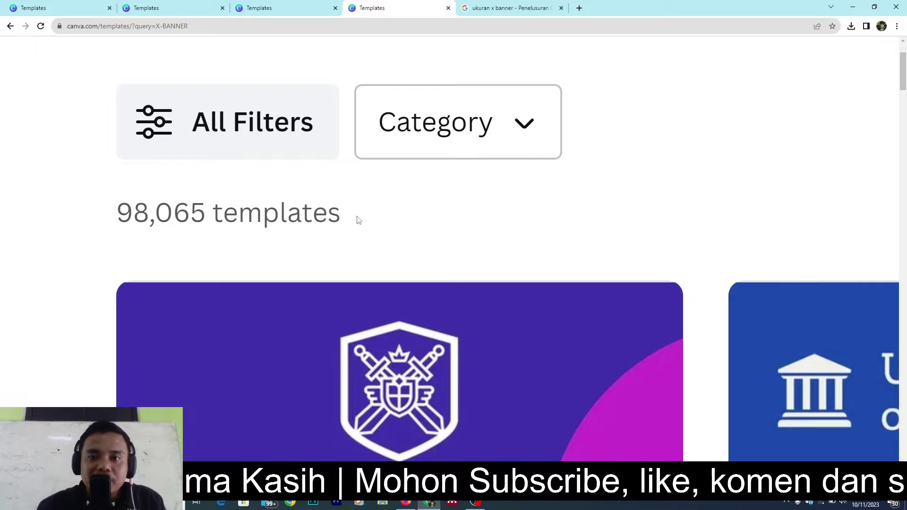
key("ctrl+0")
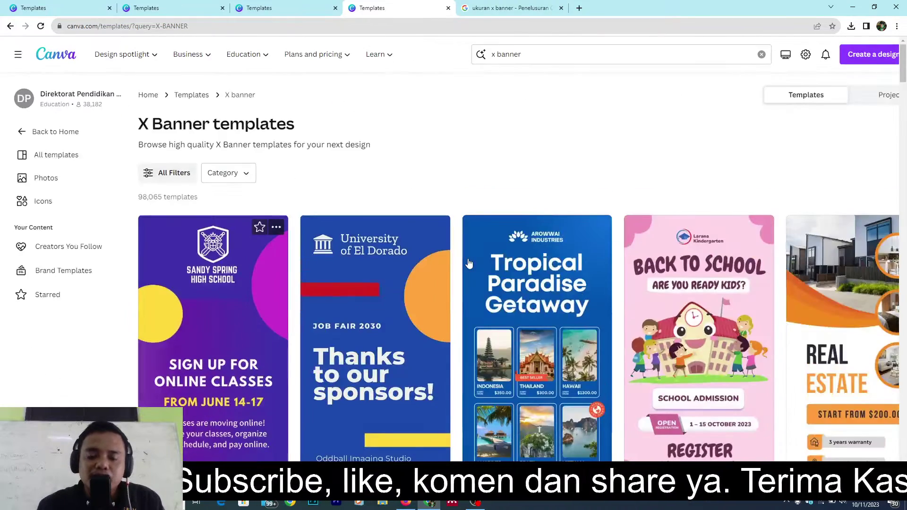
scroll(469, 264, "down", 2)
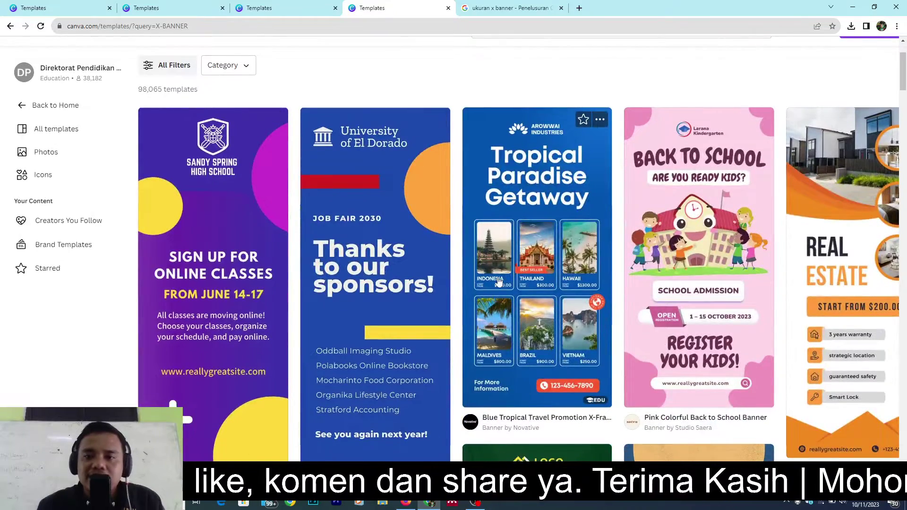
scroll(499, 282, "down", 2)
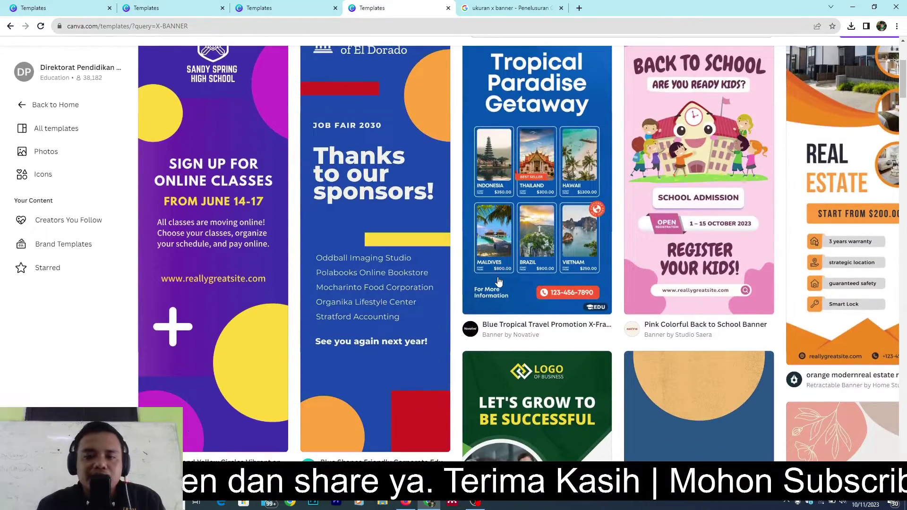
scroll(499, 282, "right", 1)
scroll(499, 281, "up", 2)
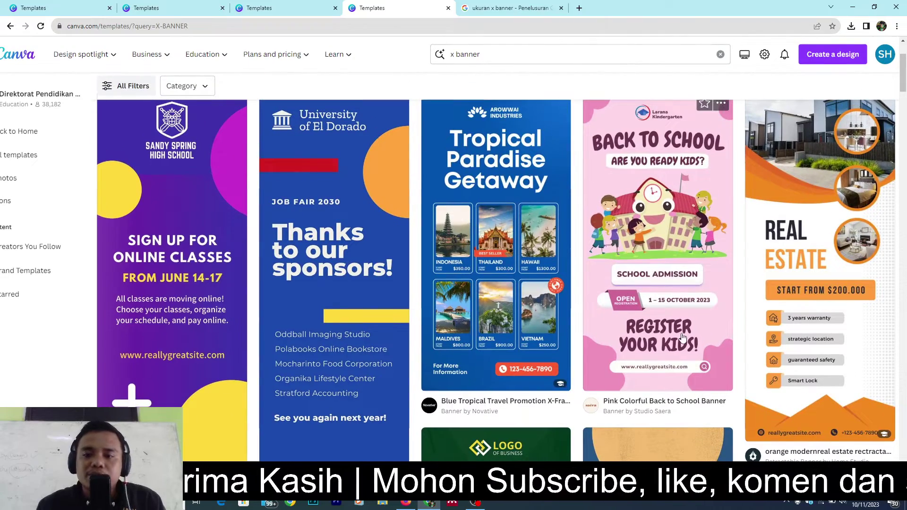
scroll(682, 336, "down", 1)
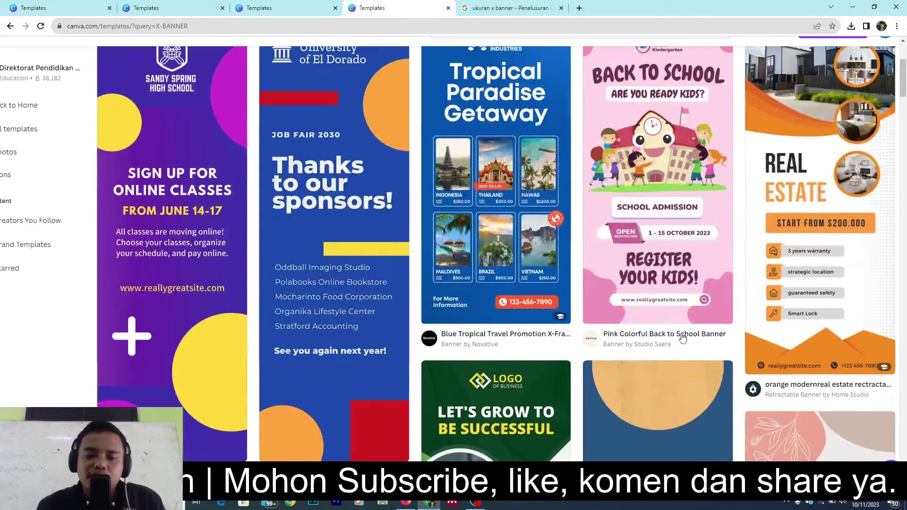
scroll(683, 337, "down", 2)
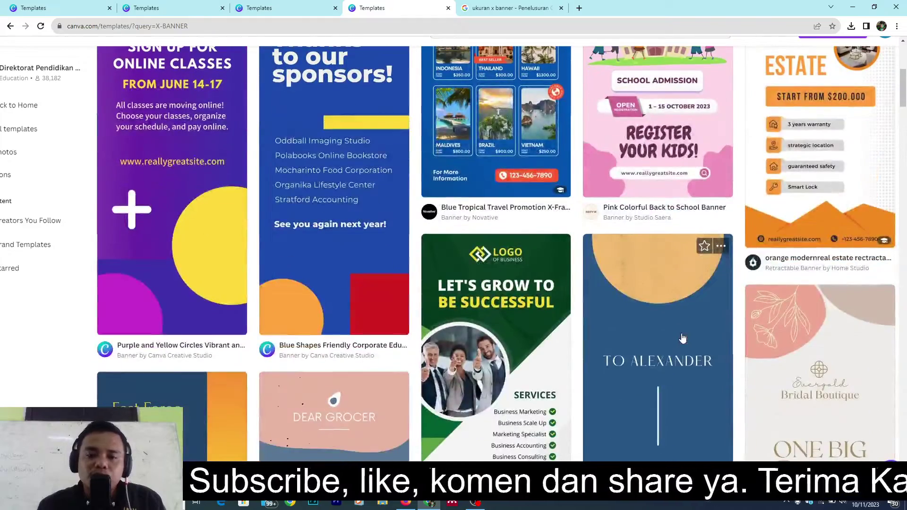
scroll(683, 336, "down", 3)
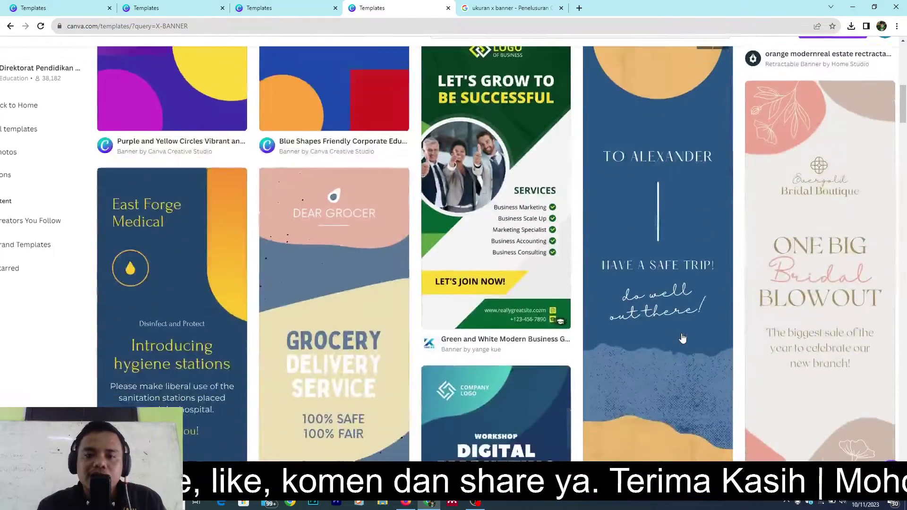
scroll(682, 337, "up", 6)
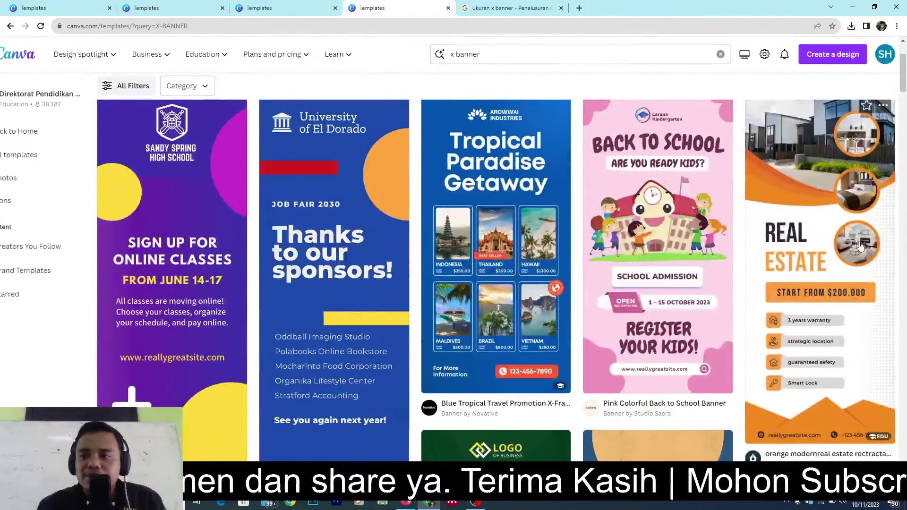
scroll(861, 247, "up", 5)
scroll(861, 247, "right", 1)
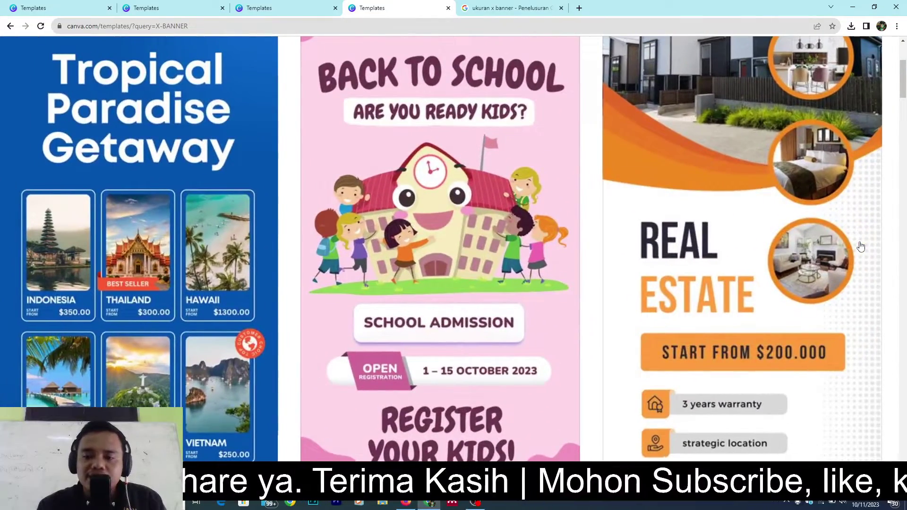
scroll(860, 247, "down", 5)
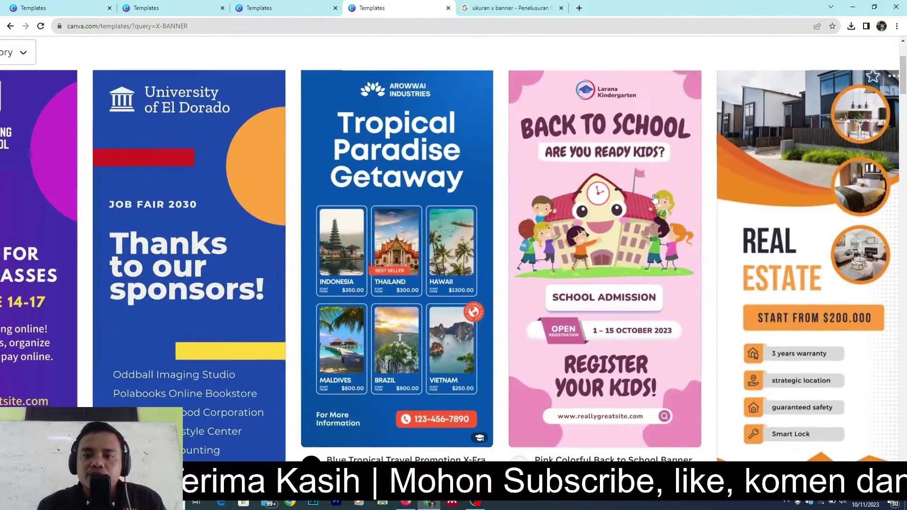
scroll(590, 349, "down", 3)
scroll(567, 307, "down", 5)
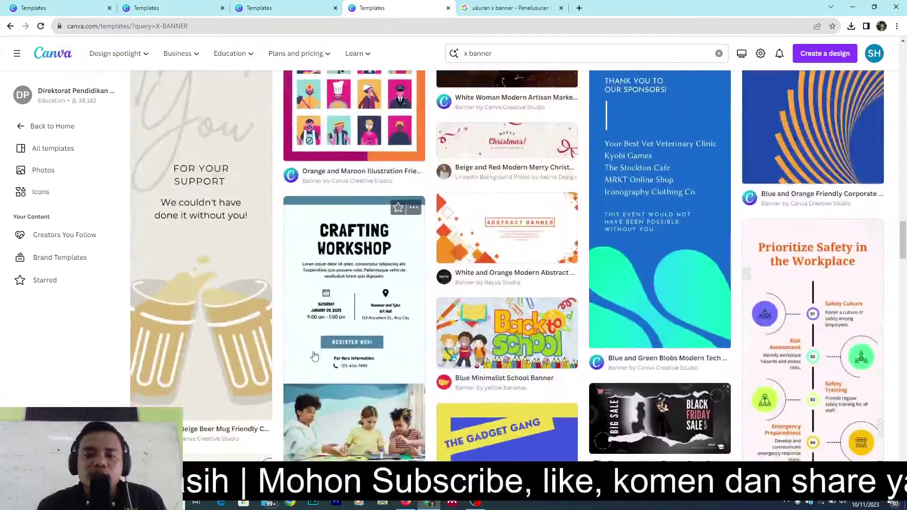
scroll(314, 355, "down", 5)
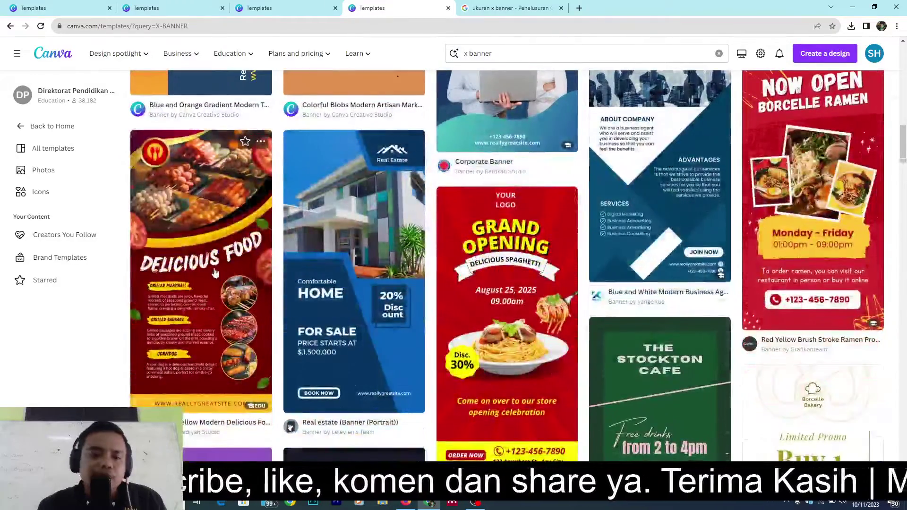
Open the "Red and Yellow Modern Delicious Food Banner Potrait" template and start customizing it in the editor.
left_click(214, 269)
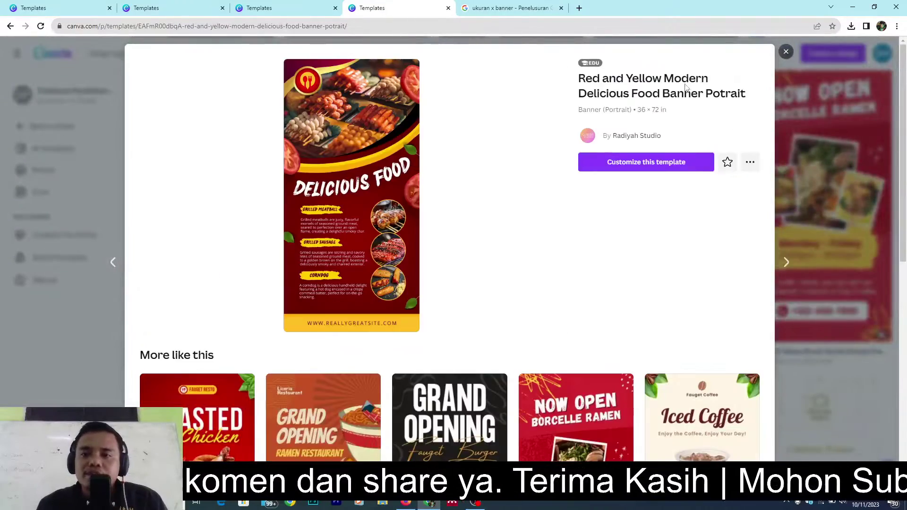
scroll(660, 105, "up", 5)
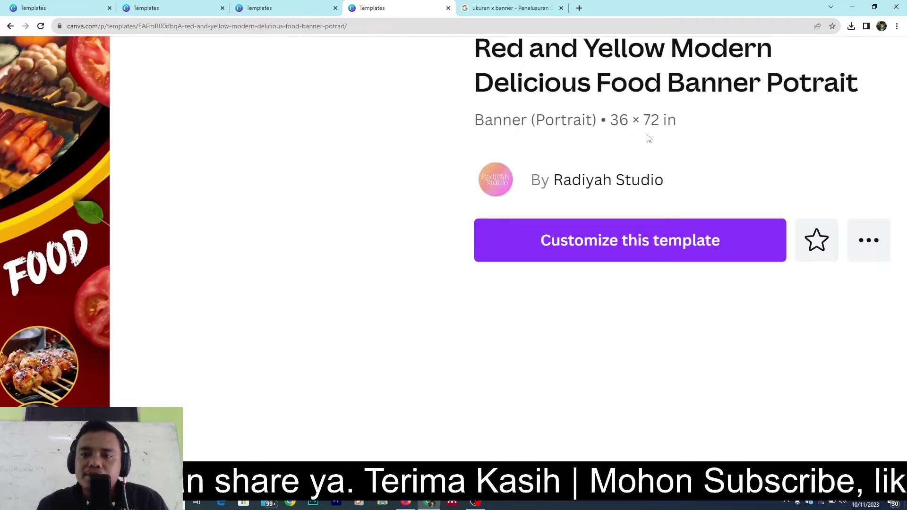
scroll(597, 184, "down", 5)
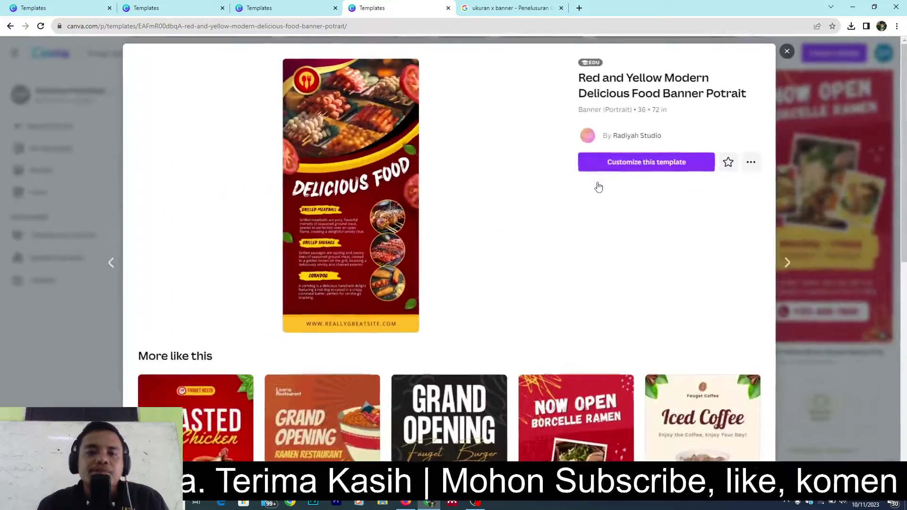
scroll(493, 286, "down", 3)
scroll(493, 285, "down", 5)
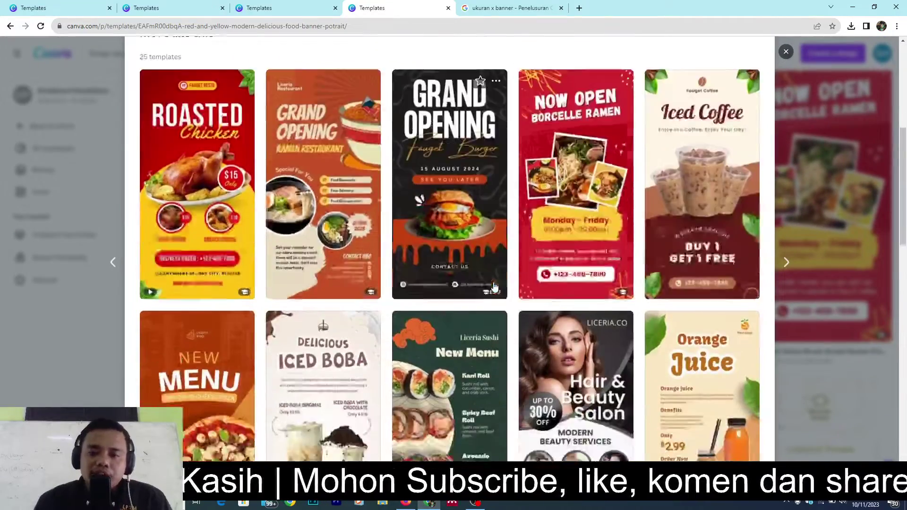
scroll(494, 287, "up", 3)
scroll(495, 287, "up", 5)
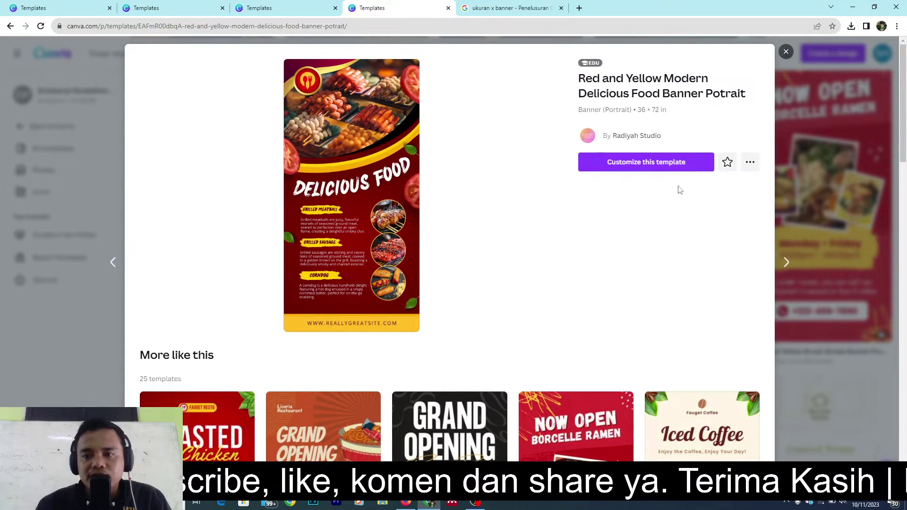
scroll(701, 173, "up", 5)
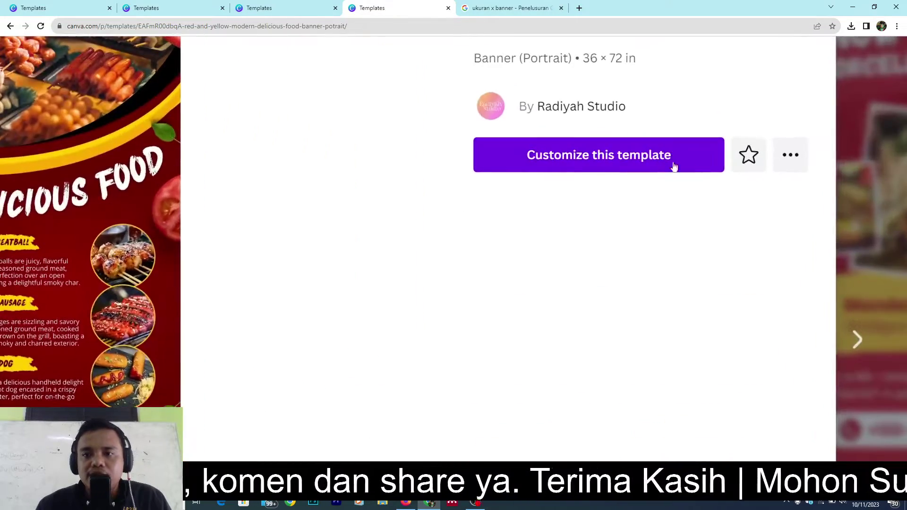
left_click(618, 155)
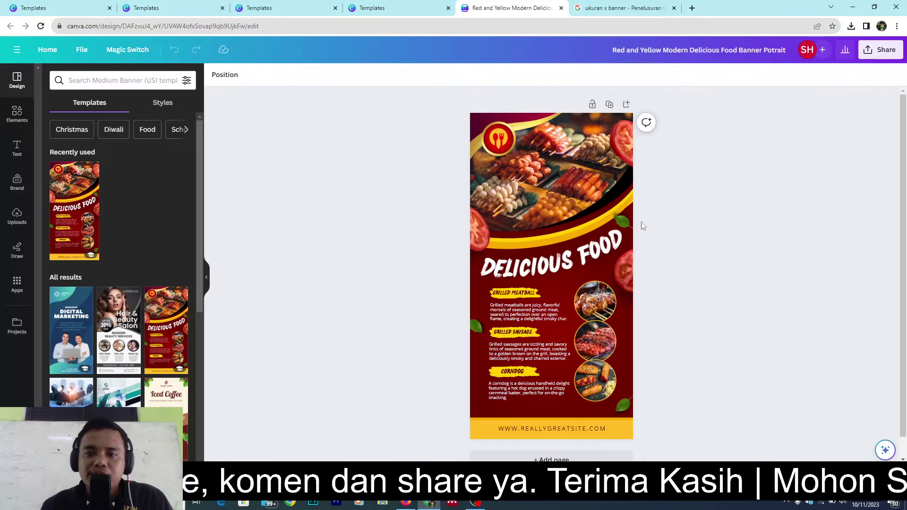
left_click(585, 193)
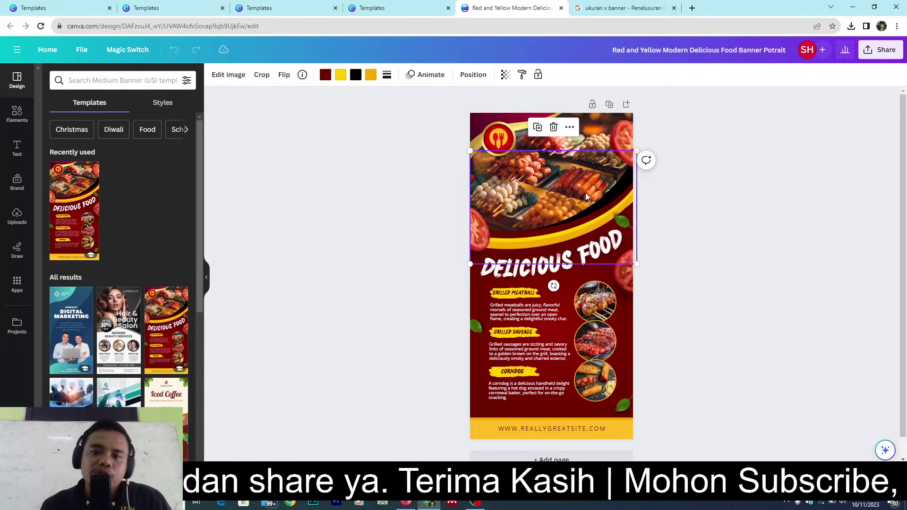
left_click(776, 204)
scroll(751, 172, "up", 3)
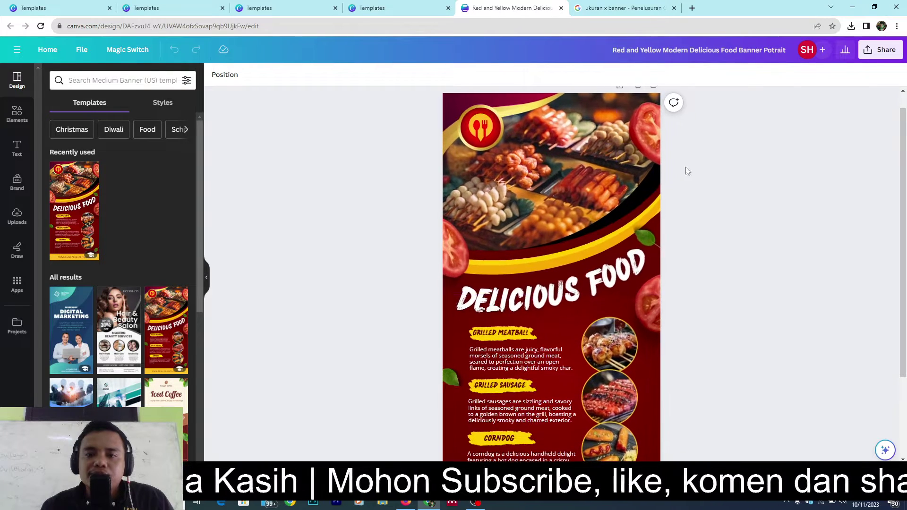
left_click(545, 180)
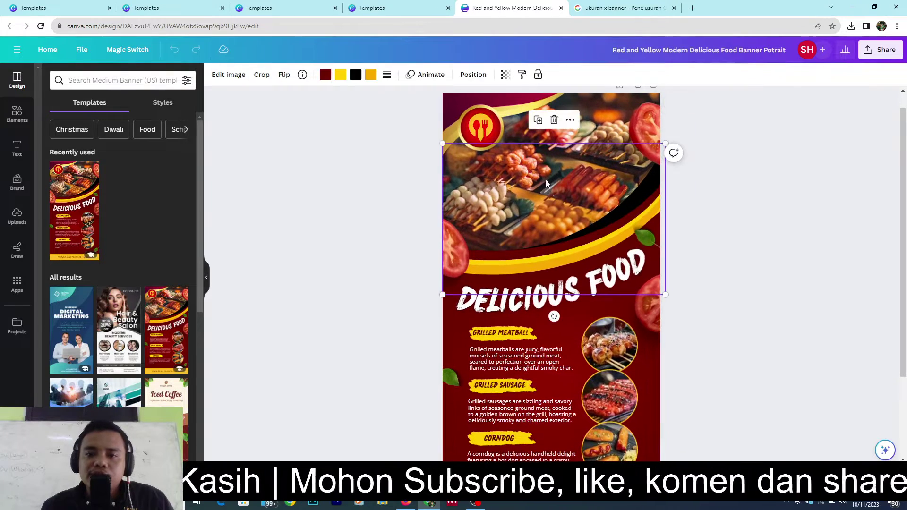
left_click(741, 160)
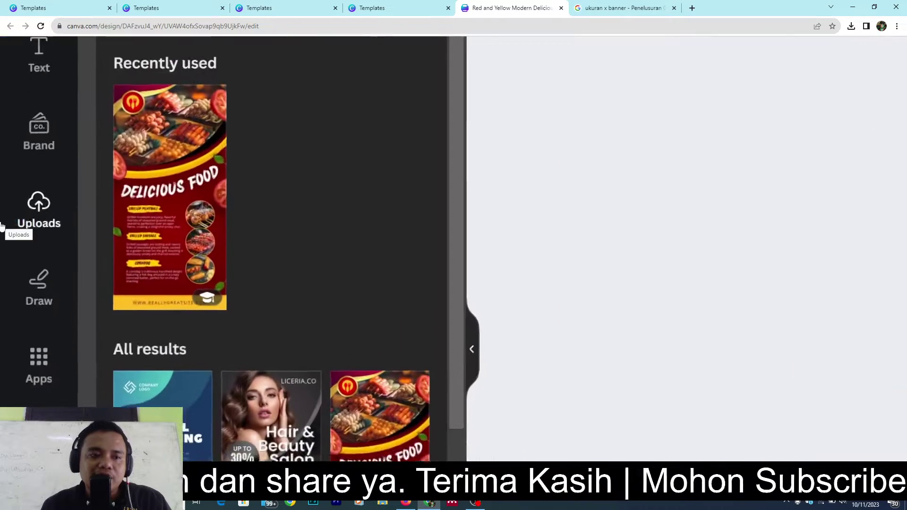
Upload the image "WhatsApp Image 2023-11-08 at 11.17.32" from the Downloads folder to the design's uploads.
left_click(37, 209)
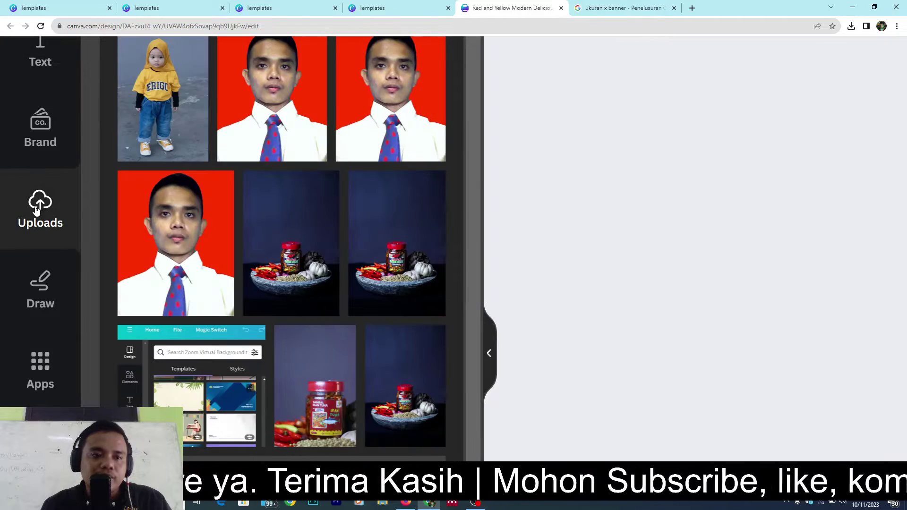
scroll(240, 135, "up", 5)
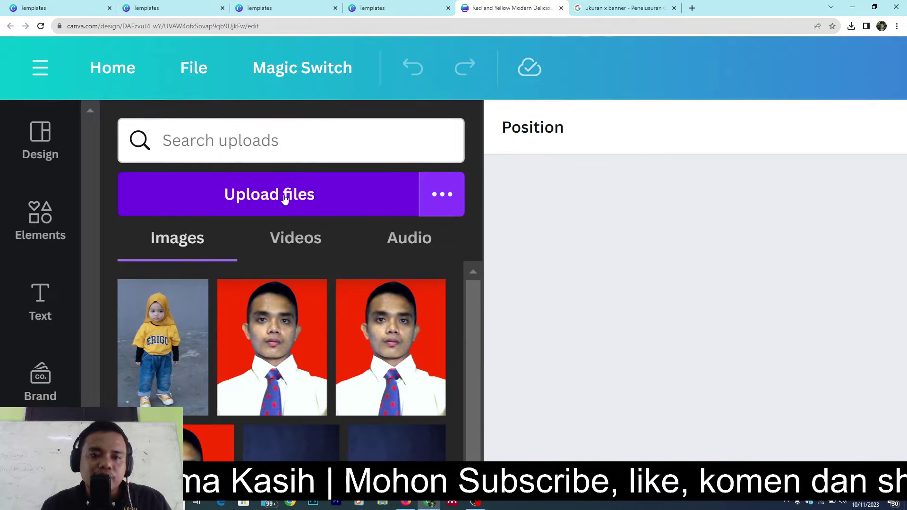
left_click(285, 199)
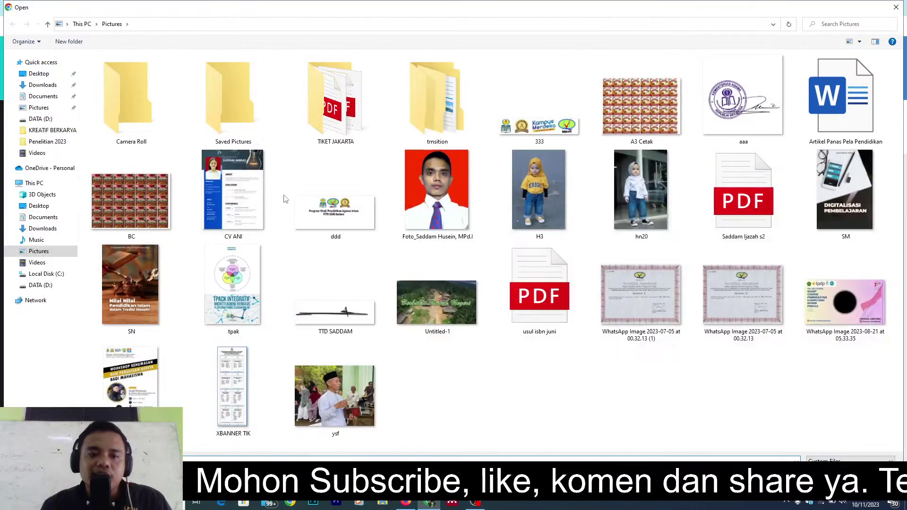
left_click(41, 229)
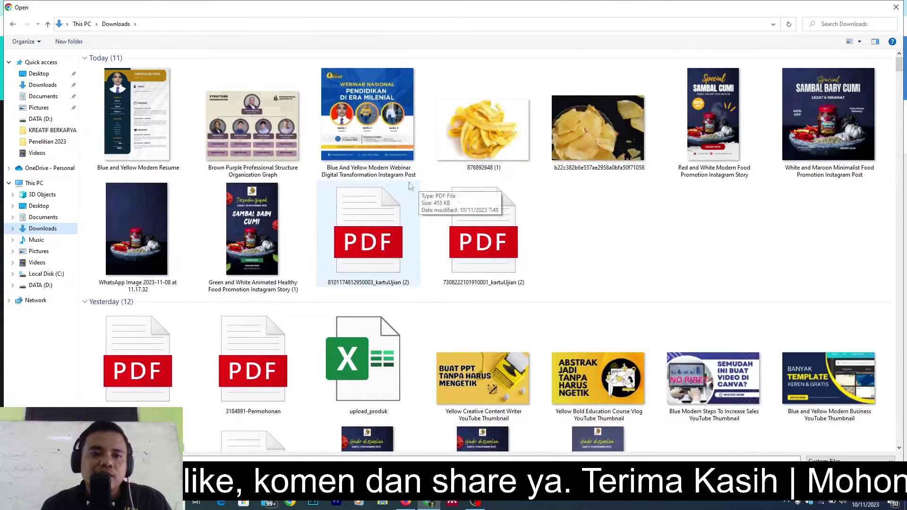
left_click(153, 242)
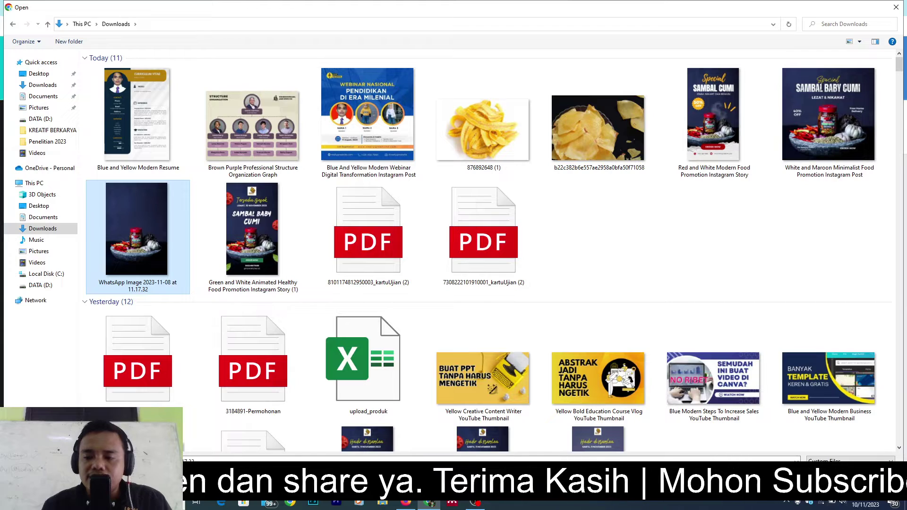
left_click(828, 476)
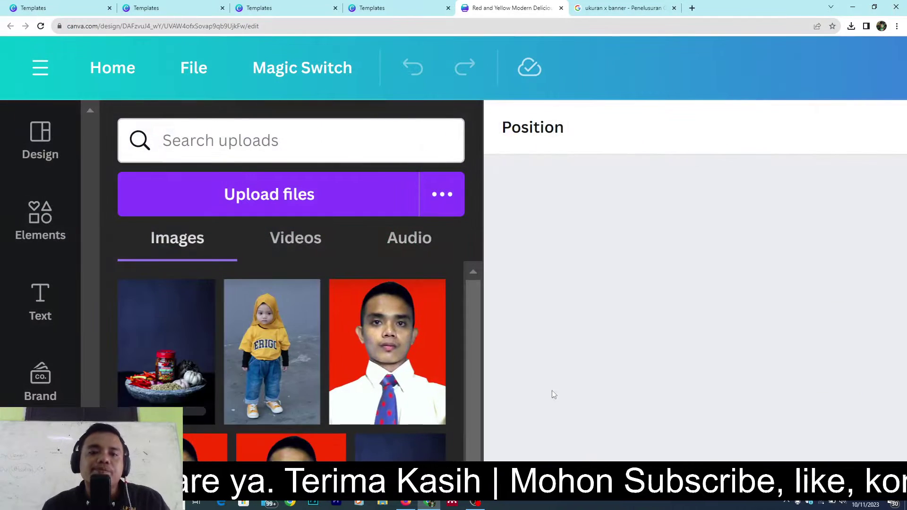
scroll(284, 359, "down", 2)
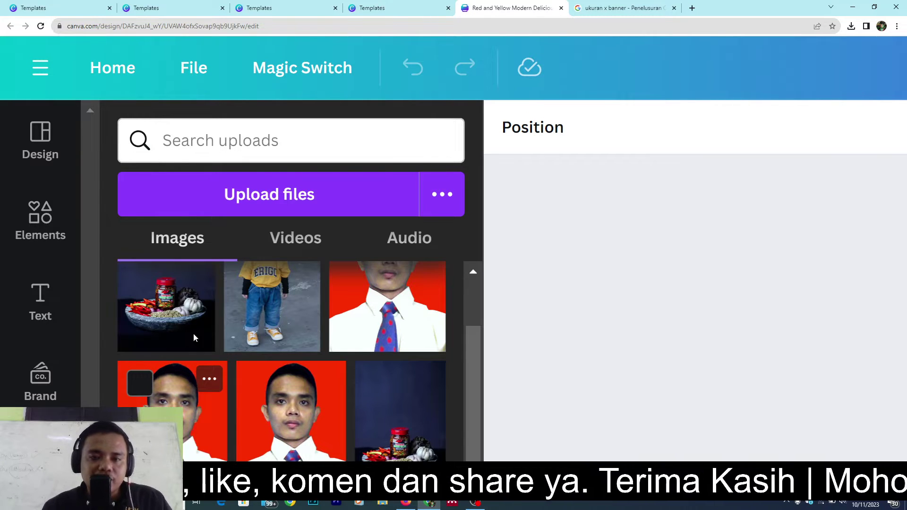
key("ctrl+0")
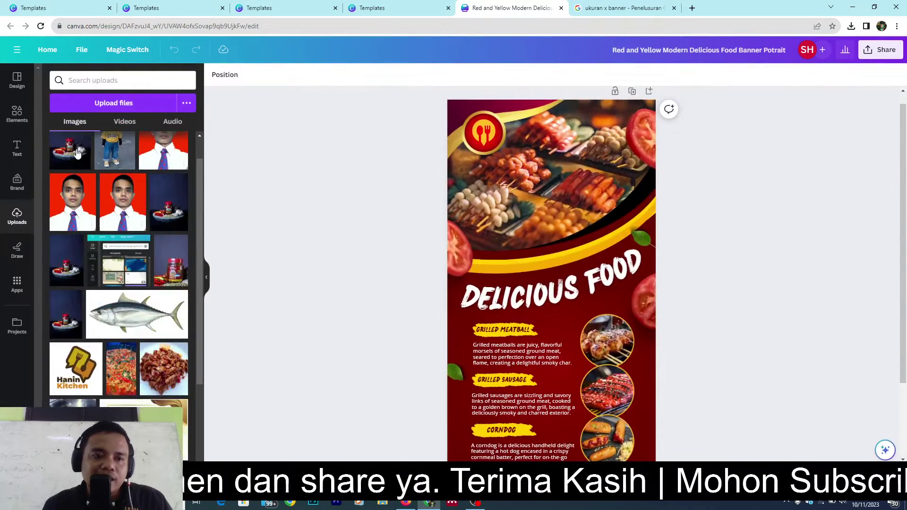
left_click(77, 154)
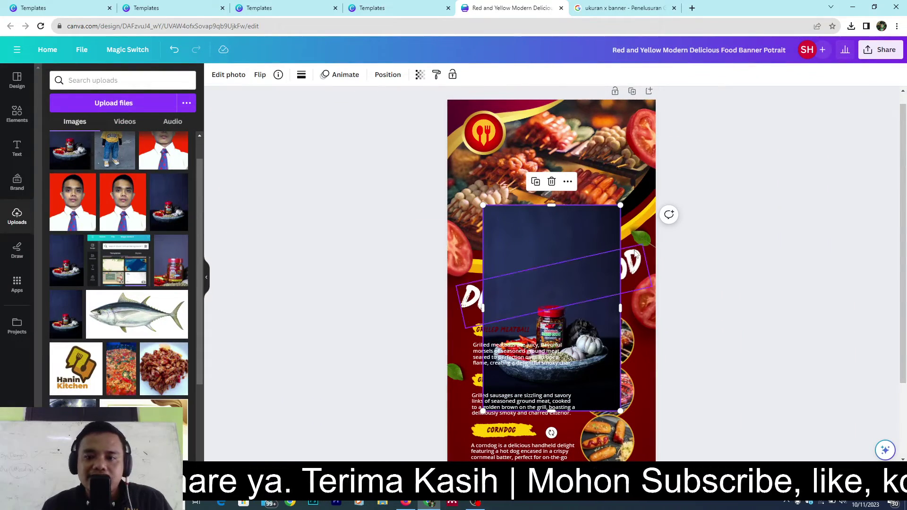
left_click_drag(581, 224, 592, 311)
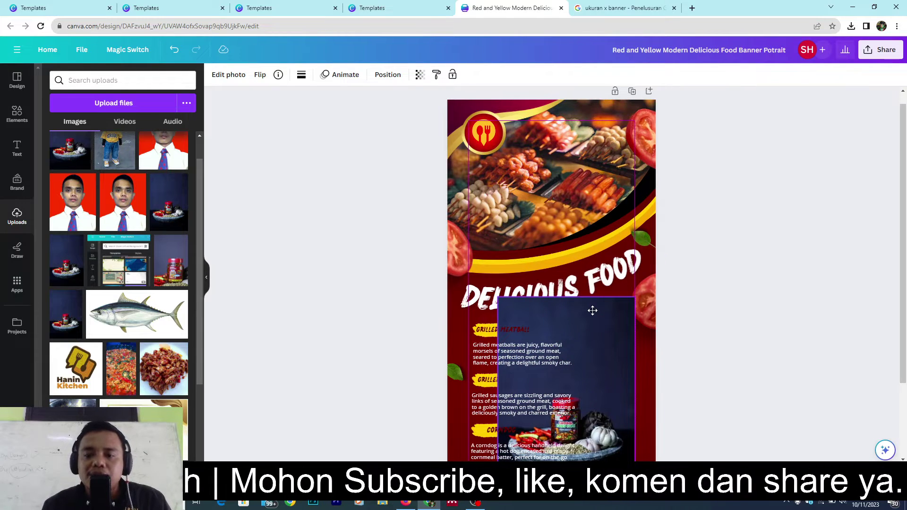
left_click_drag(591, 307, 577, 99)
left_click_drag(578, 45, 579, 77)
scroll(724, 209, "up", 2)
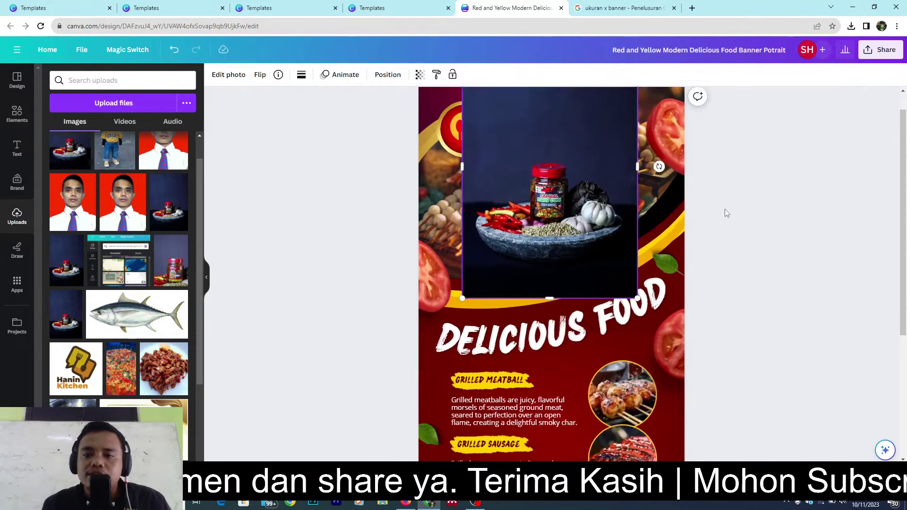
scroll(725, 209, "down", 3)
key("Delete")
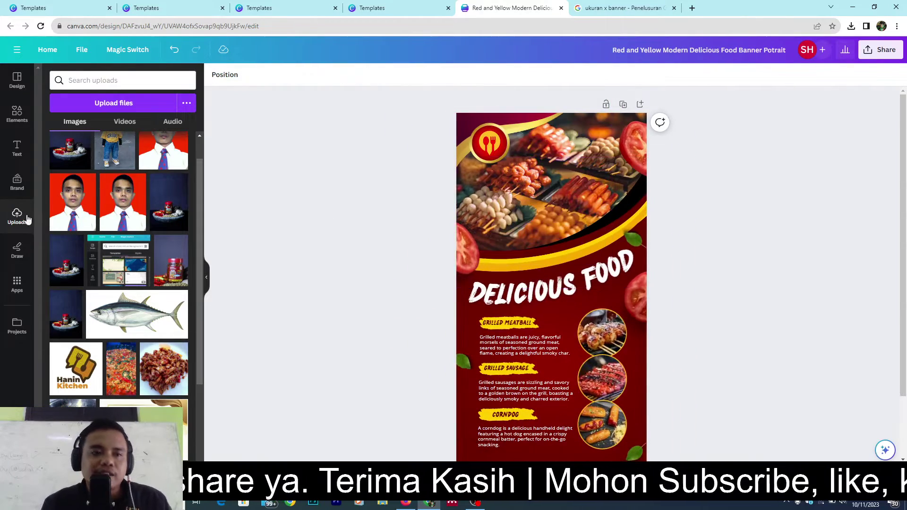
Fill the page with the uploaded sambal jar photo and send it to the back behind all template elements.
left_click_drag(70, 151, 476, 140)
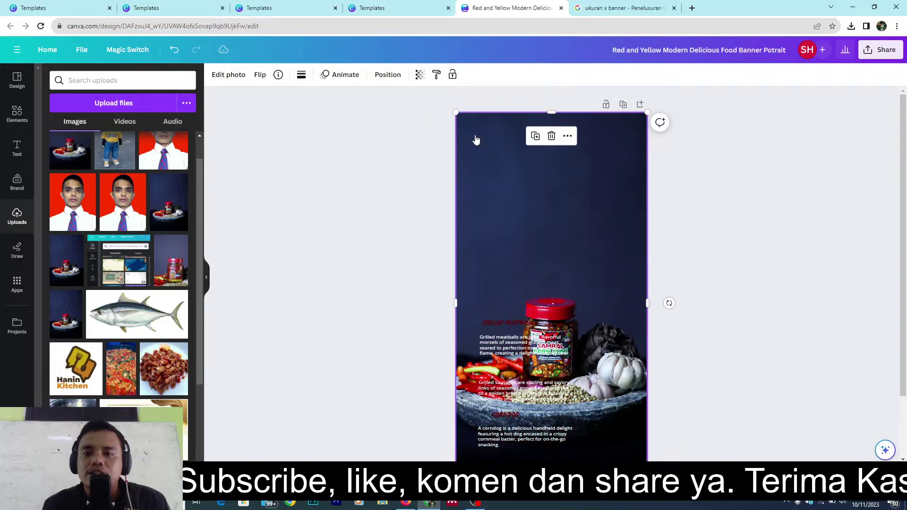
right_click(599, 229)
mouse_move(721, 315)
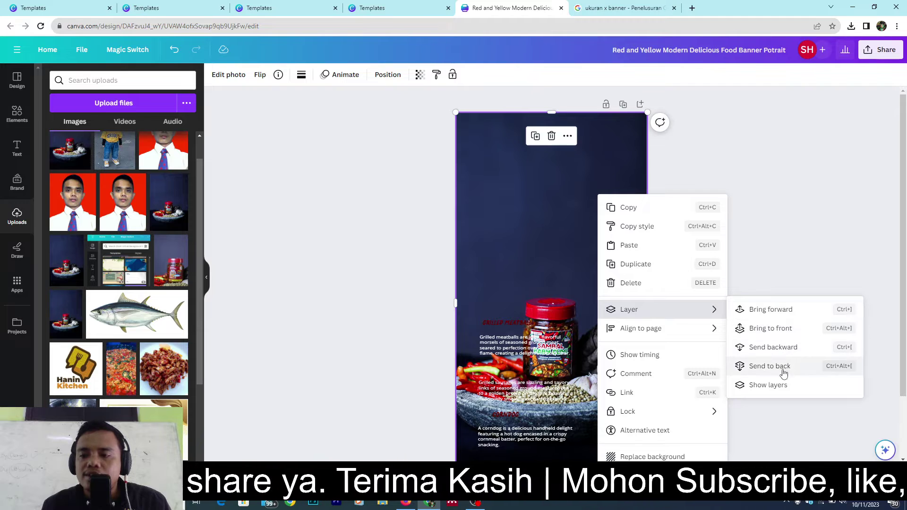
left_click(782, 367)
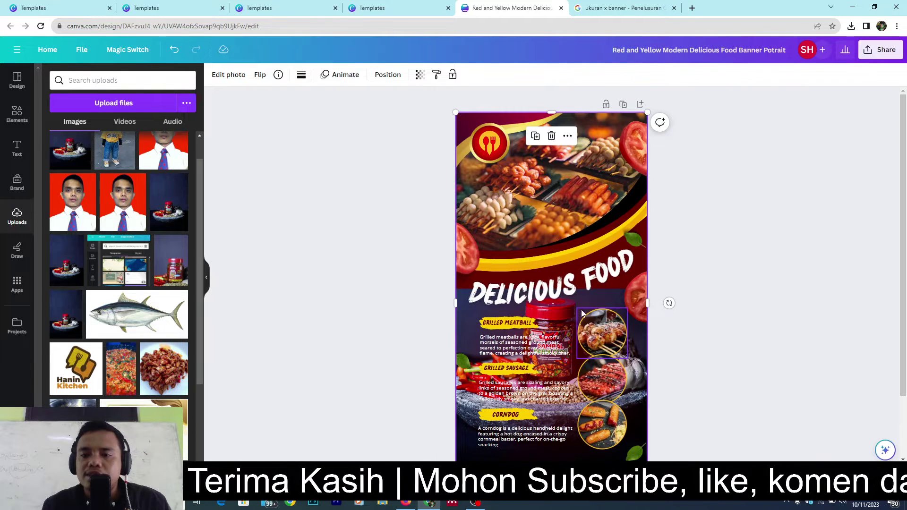
left_click(570, 183)
left_click(622, 126)
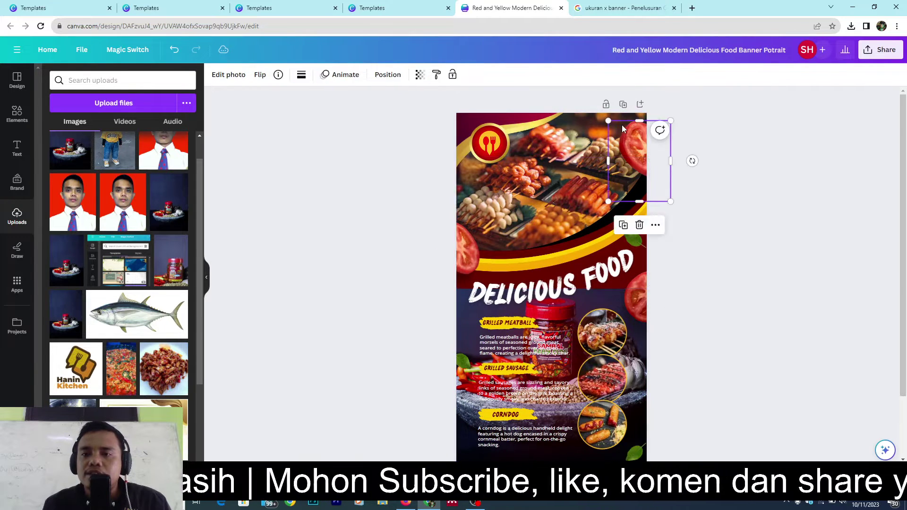
left_click(574, 129)
left_click(579, 181)
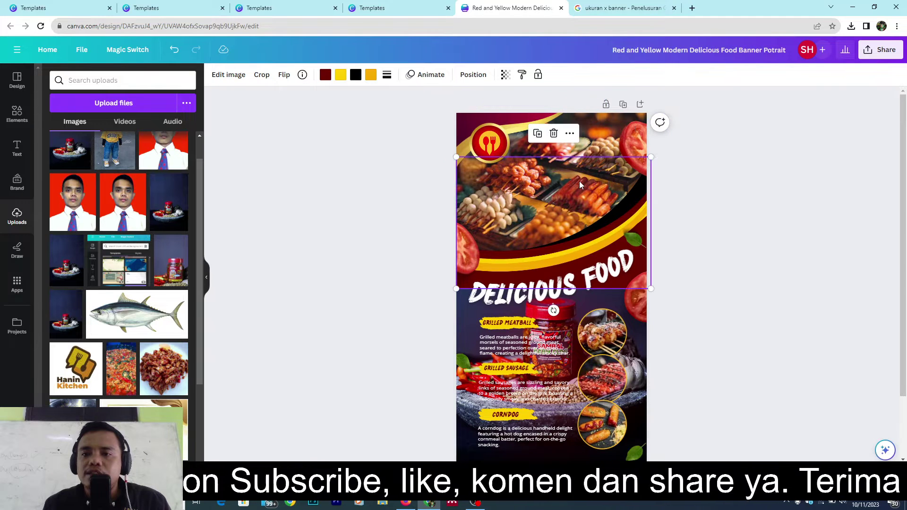
left_click(587, 145)
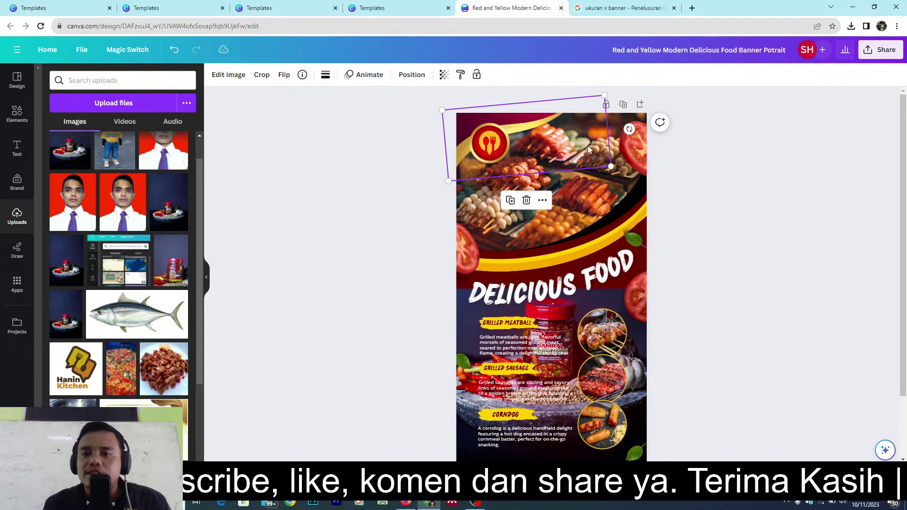
left_click(586, 174)
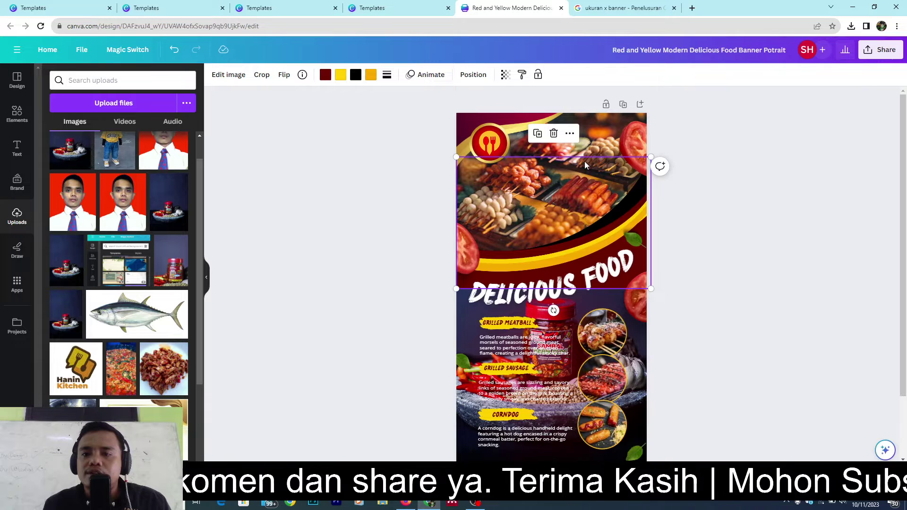
left_click(585, 164)
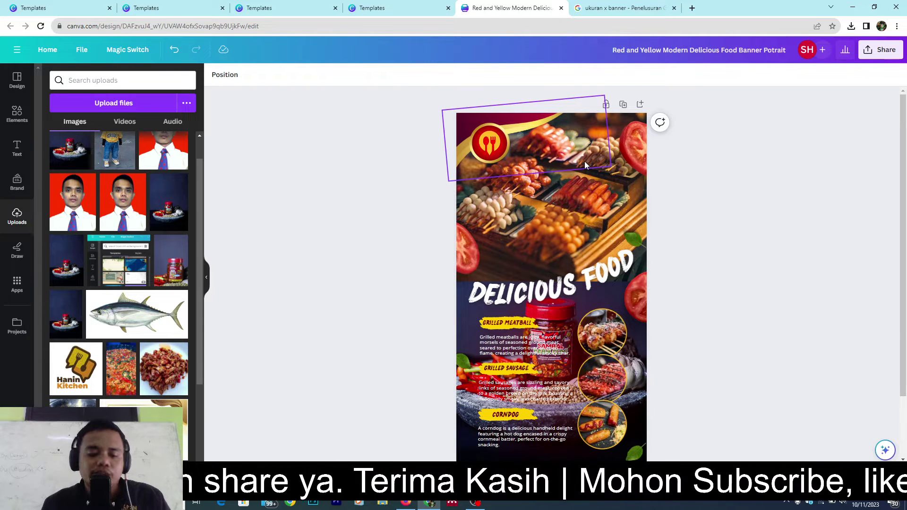
key("ctrl+z")
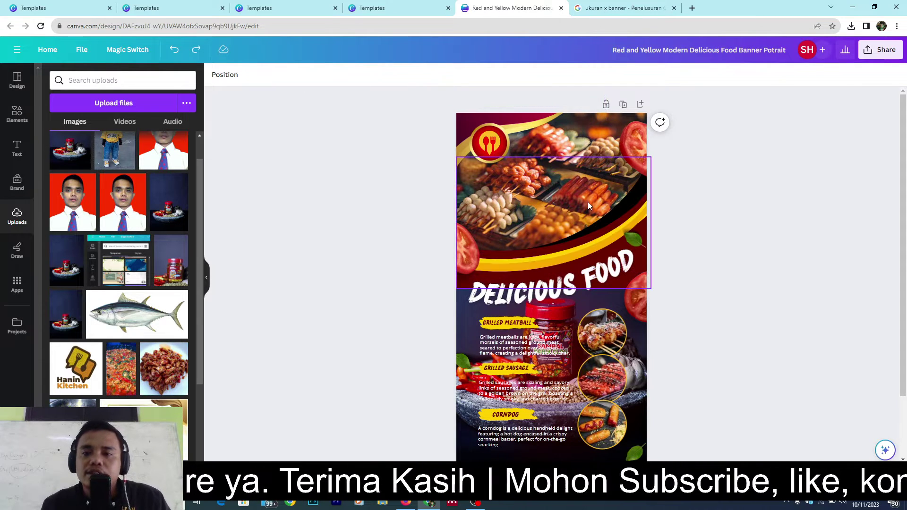
Delete the grilled skewers photo from the large image frame in the banner's upper half.
left_click(613, 153)
left_click(621, 116)
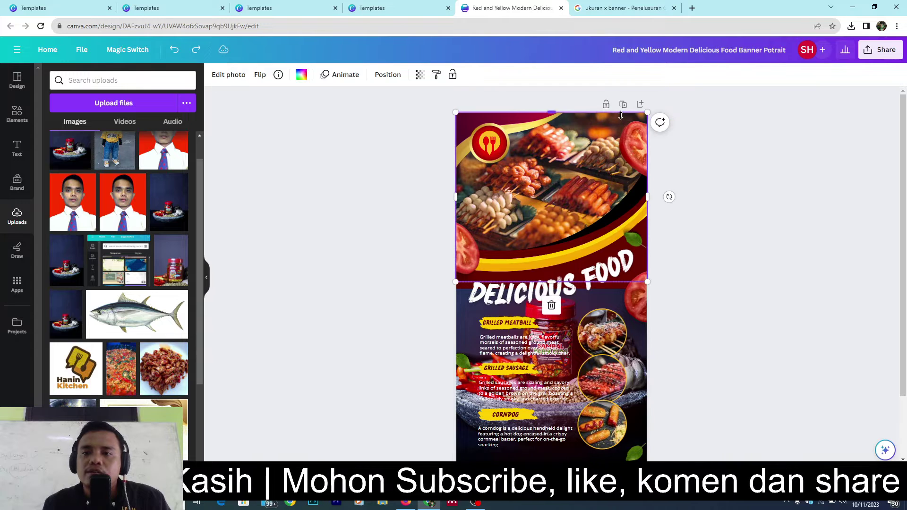
key("Delete")
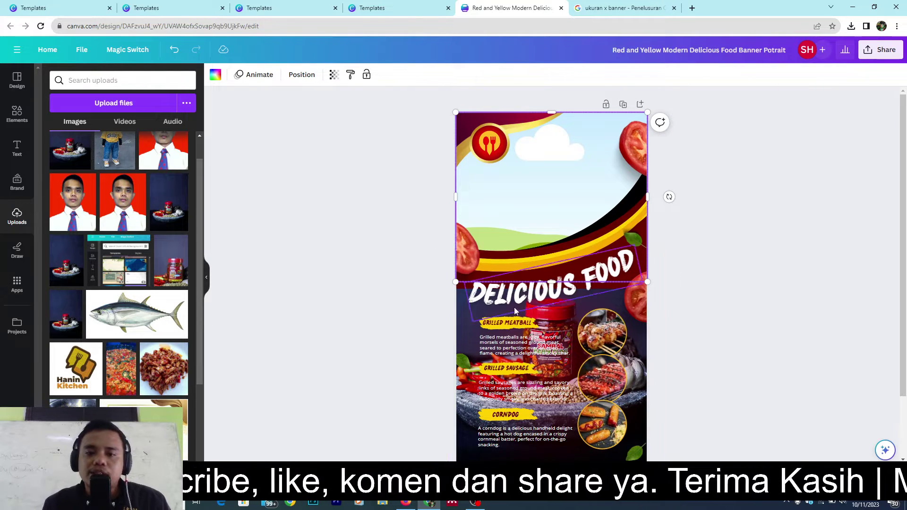
left_click(463, 322)
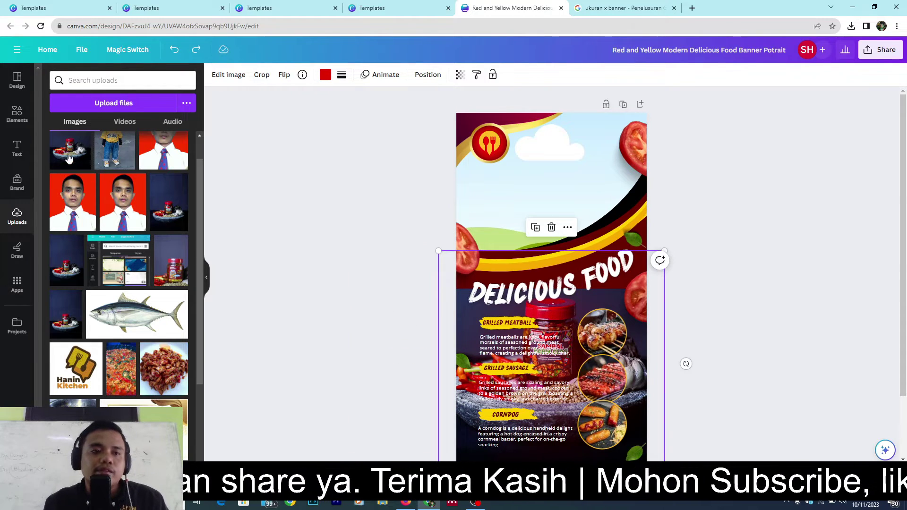
left_click_drag(70, 151, 487, 121)
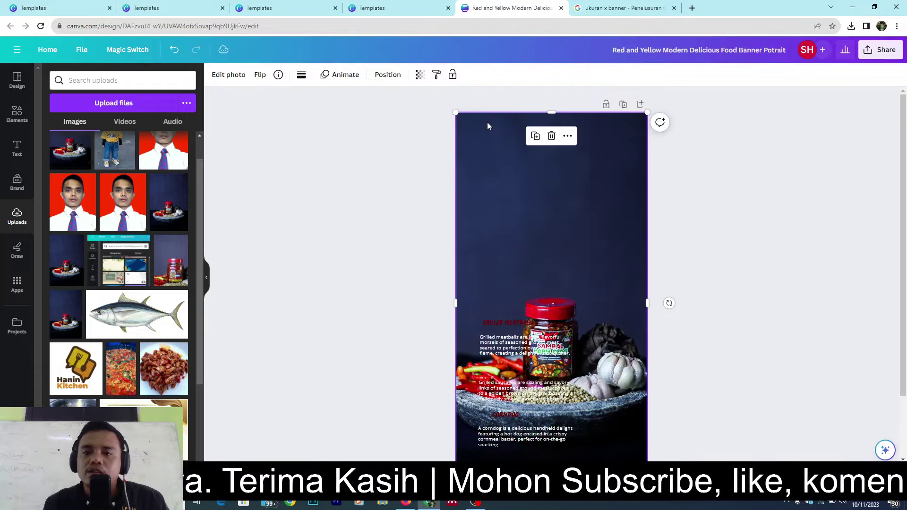
right_click(591, 170)
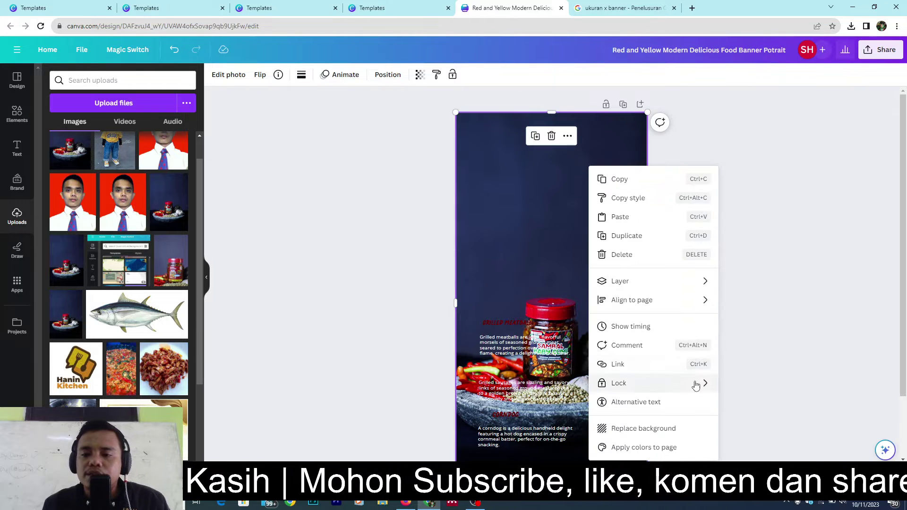
mouse_move(703, 288)
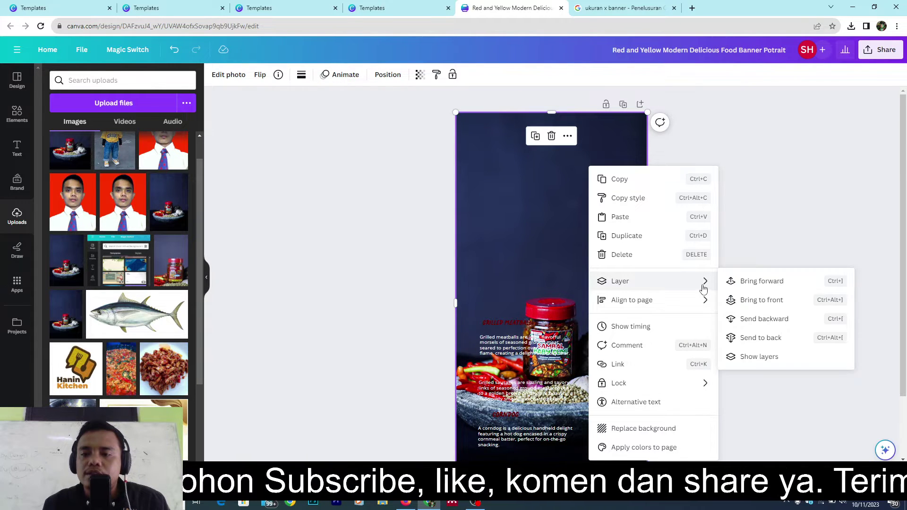
left_click(781, 211)
key("ctrl+z")
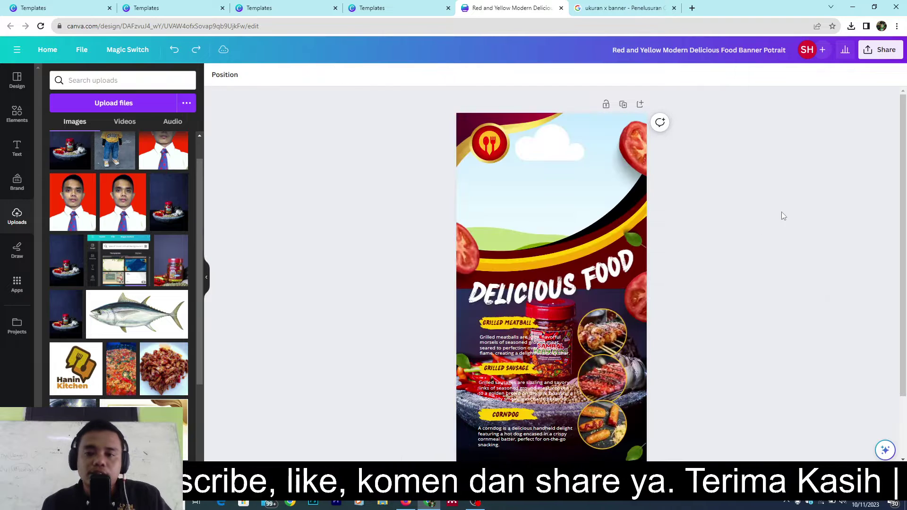
Delete the gold-edged curve behind the logo and the empty image frame in the banner's upper half.
left_click(615, 172)
left_click(569, 179)
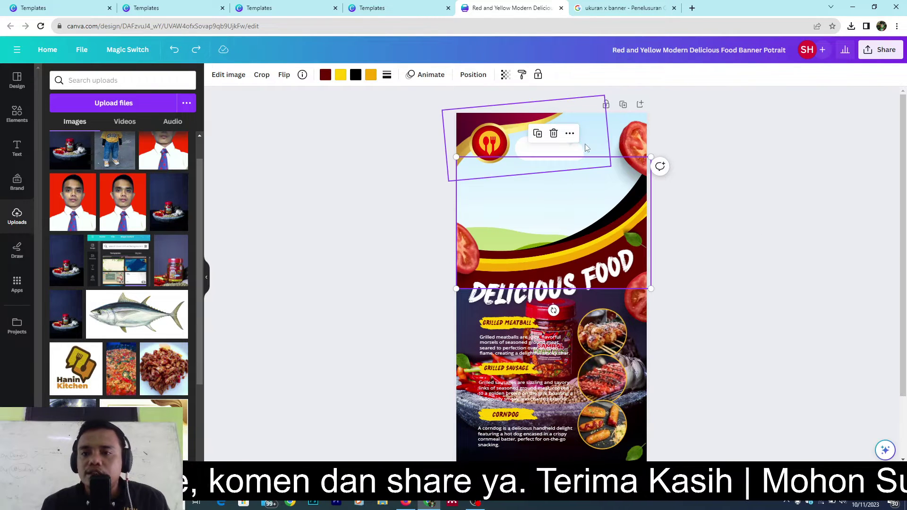
left_click(594, 140)
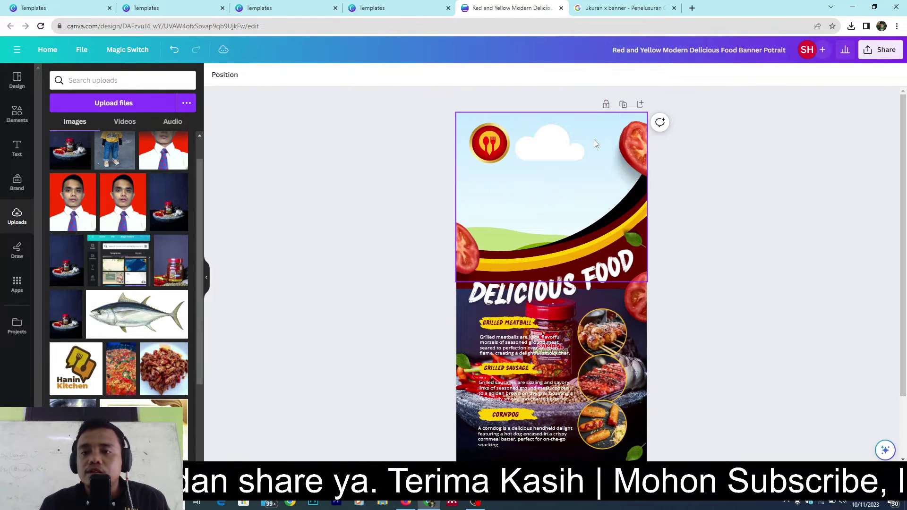
key("Delete")
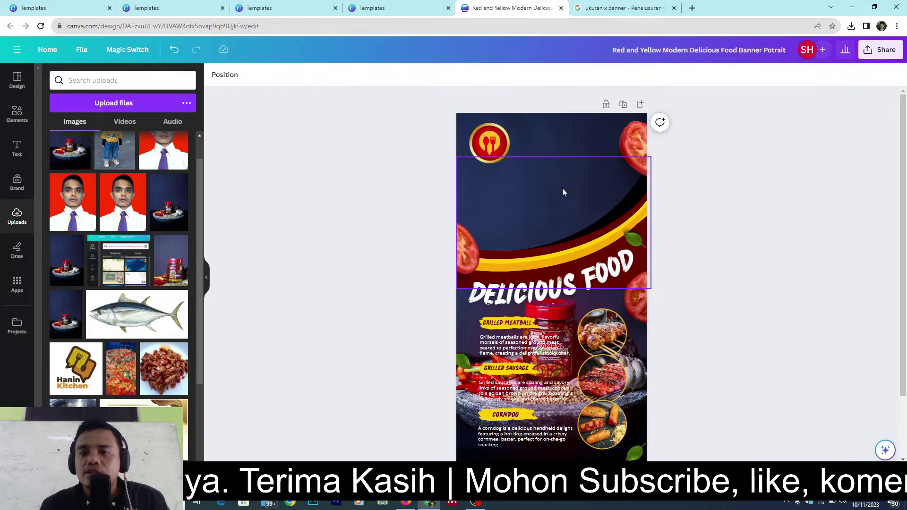